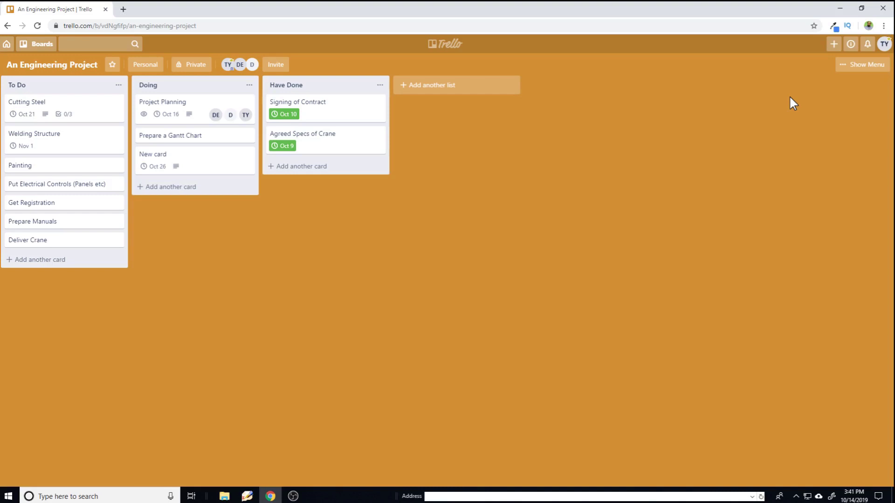
Find the Calendar power-up by searching 'calen', add it to the board, and close the directory
click(858, 67)
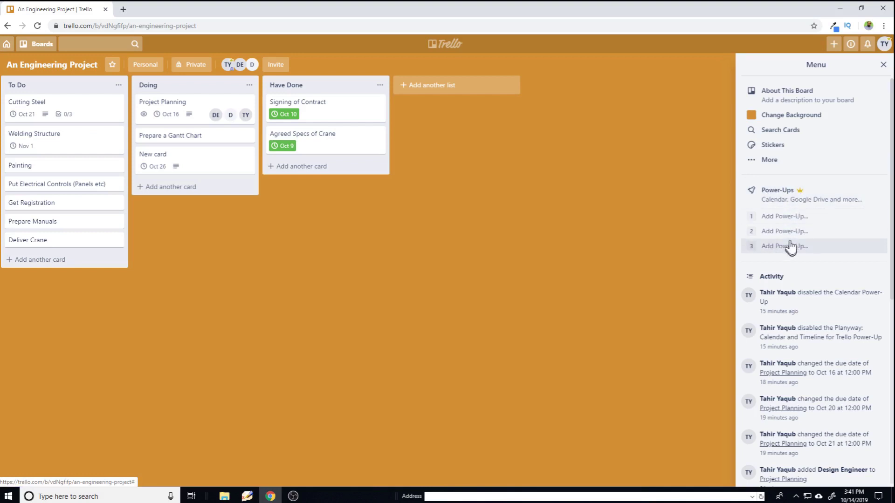
click(778, 223)
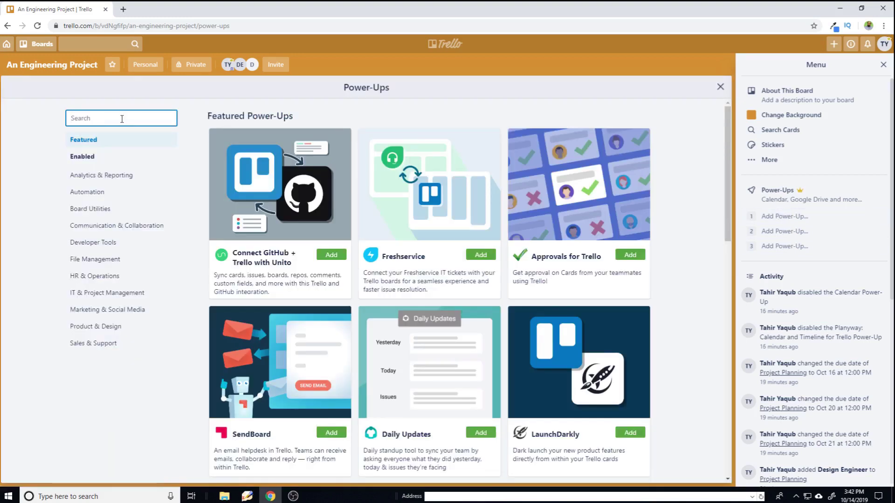
text(calen)
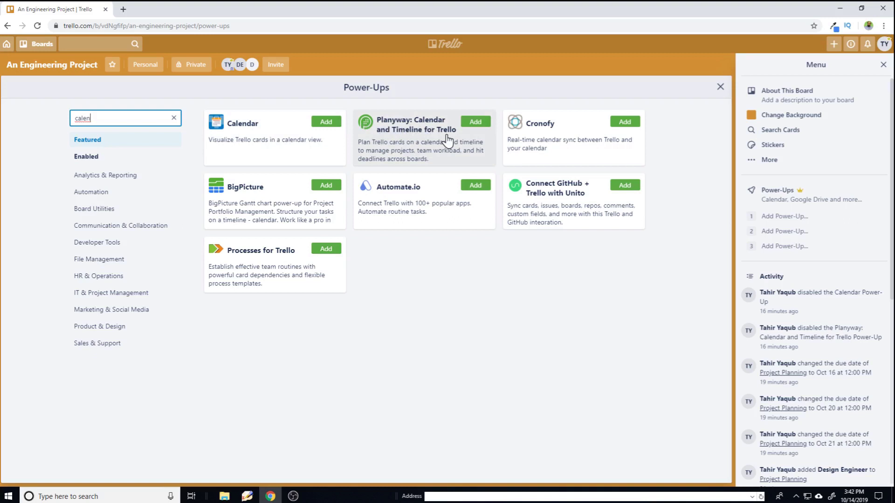
click(326, 122)
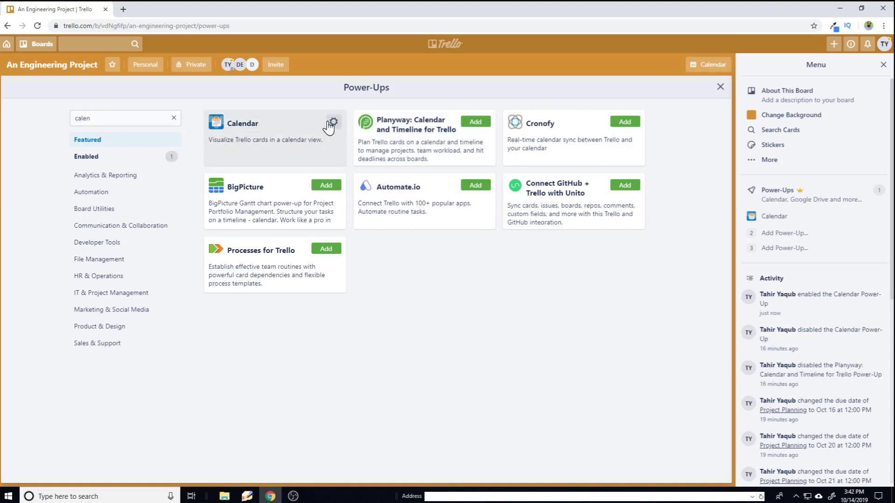
click(720, 89)
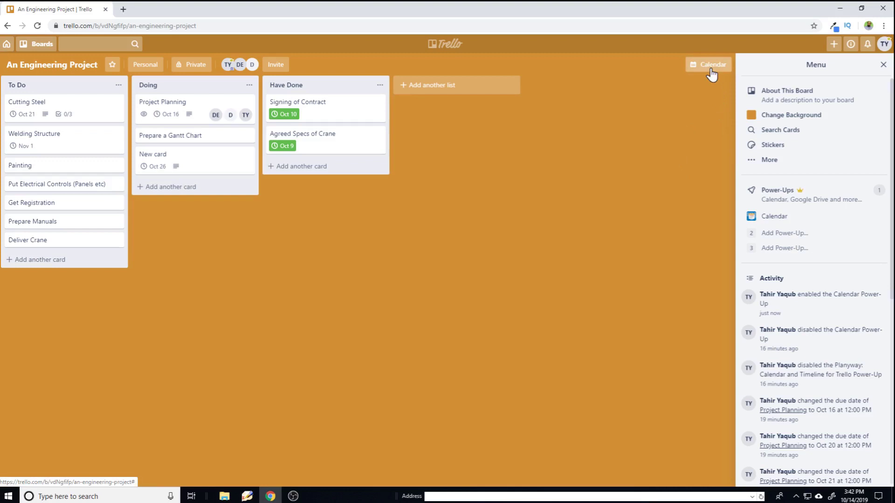
Show the board's cards on the calendar, previewing the Oct 13–19 week before returning to October 2019
click(711, 68)
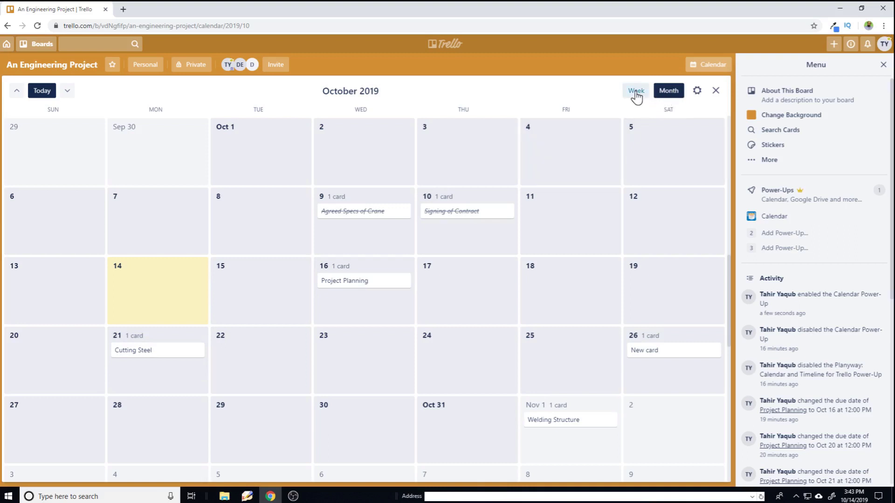
click(637, 96)
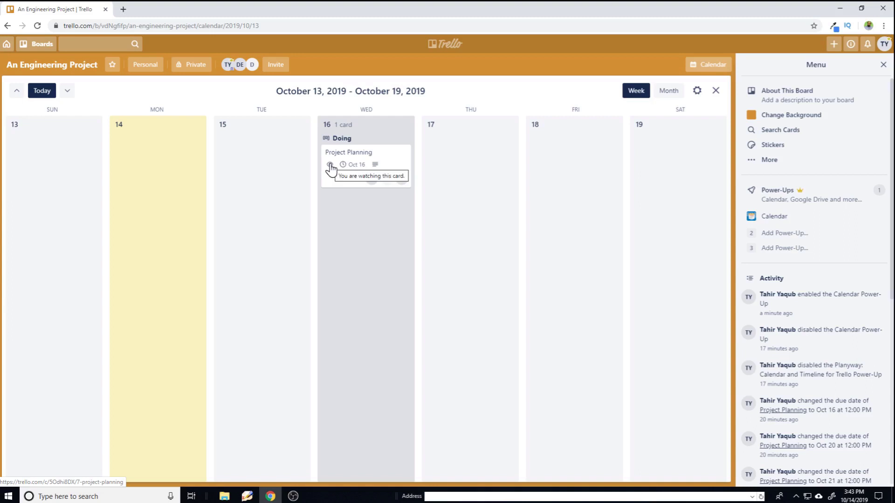
click(670, 91)
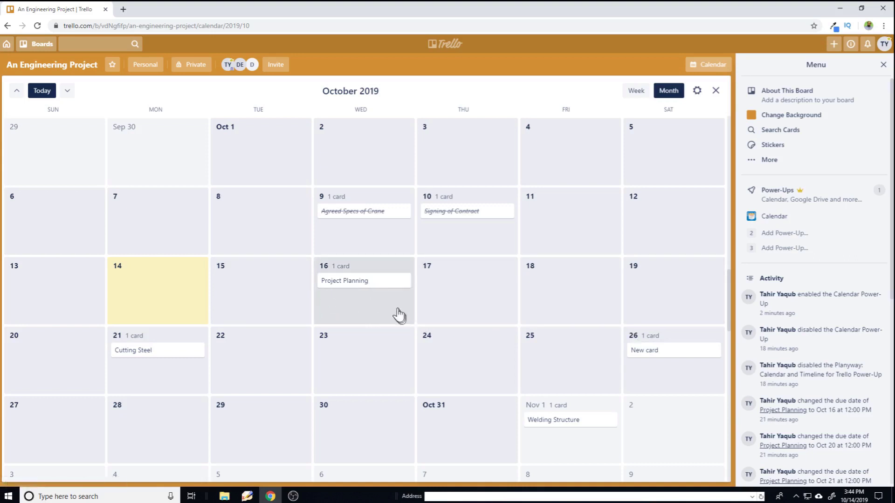
Drag Prepare Manuals onto Oct 23 in the calendar and close its card details
drag(360, 289, 467, 318)
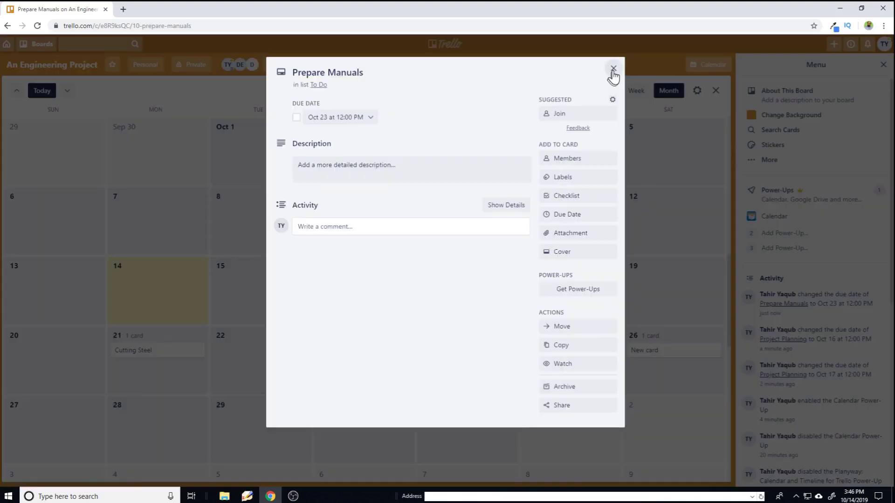
click(613, 75)
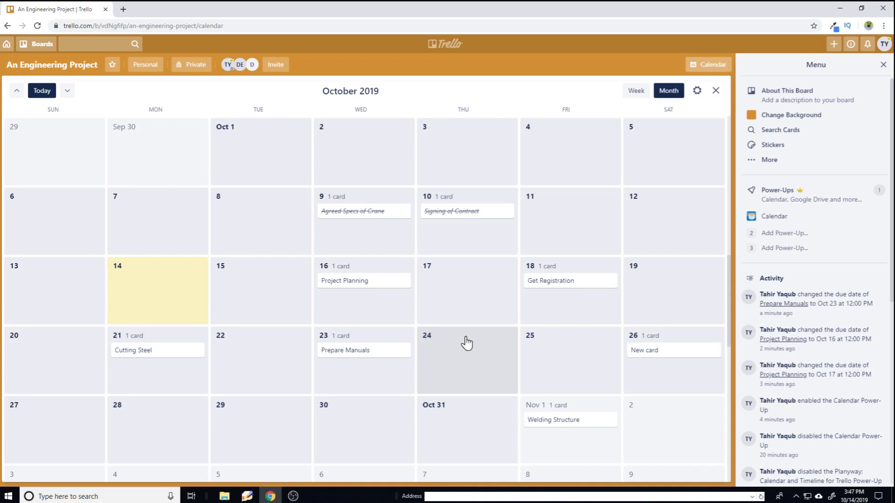
Close the calendar view and disable the Calendar power-up
click(716, 92)
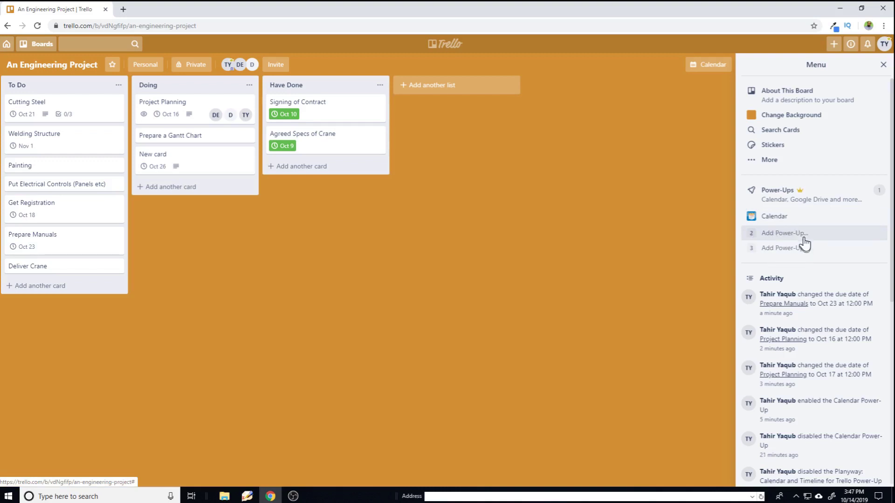
click(775, 221)
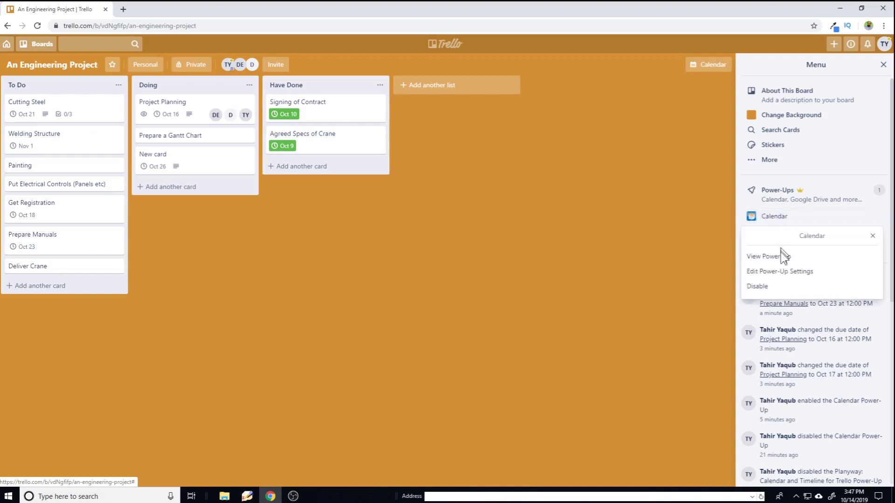
click(760, 286)
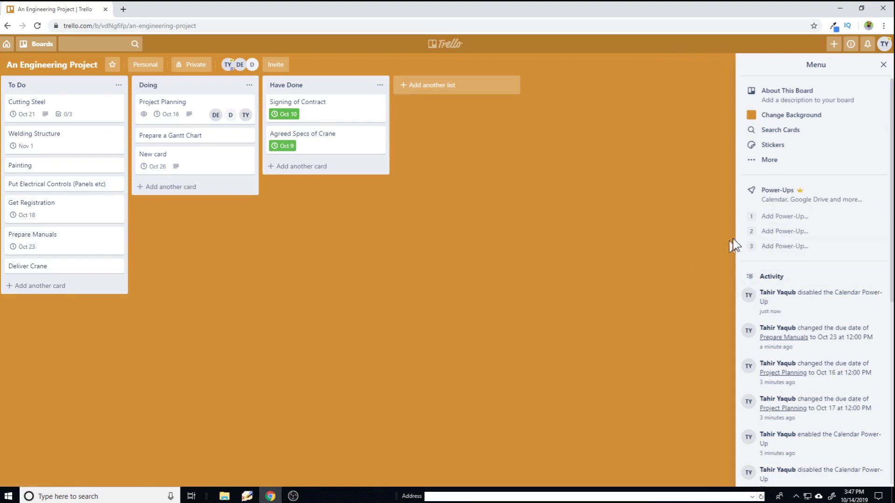
Find Planyway by searching 'plany', enable it on the board, and return to the lists
click(772, 221)
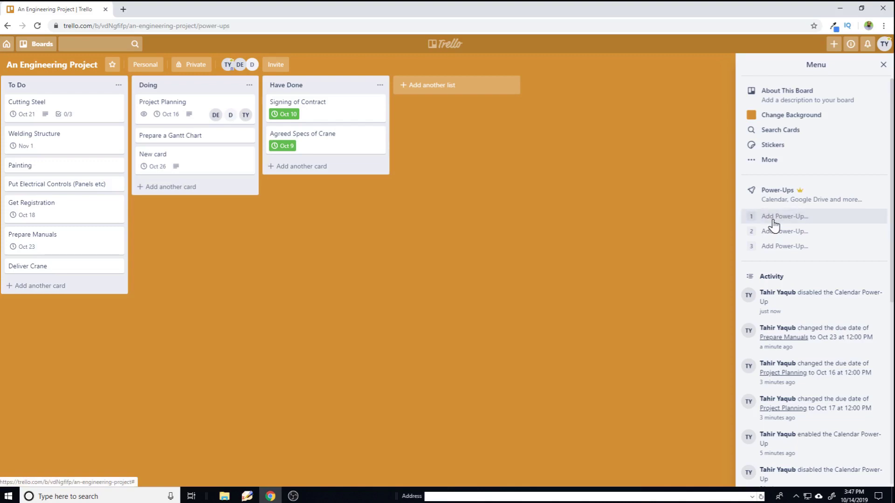
text(p)
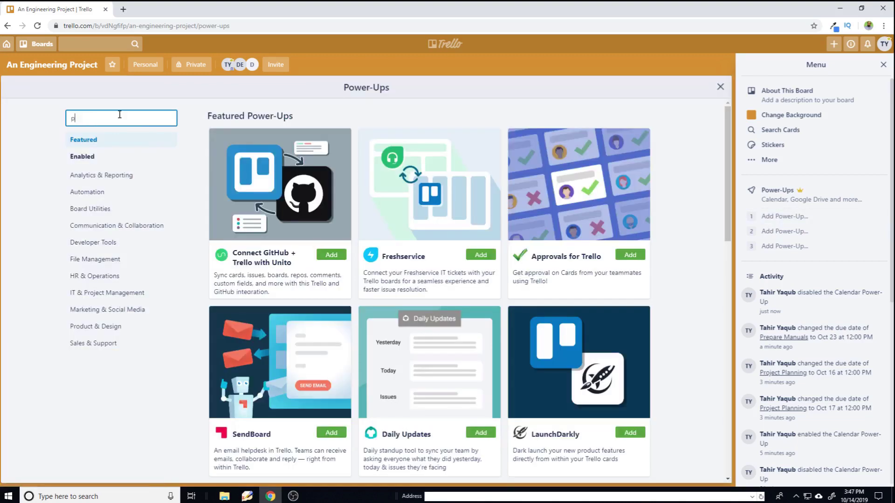
text(lany)
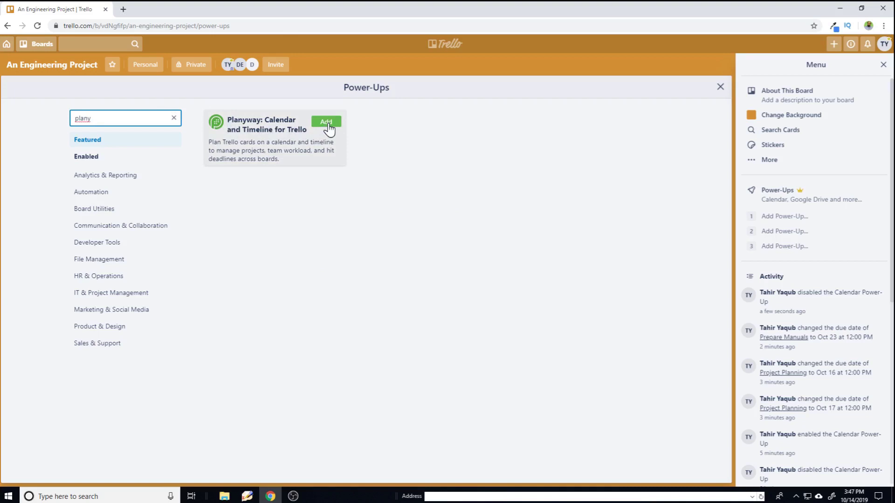
click(328, 122)
click(455, 307)
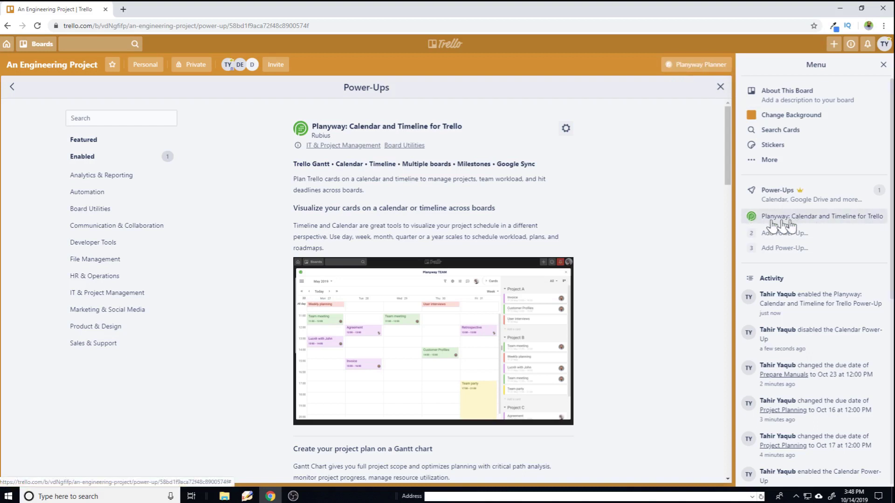
click(721, 87)
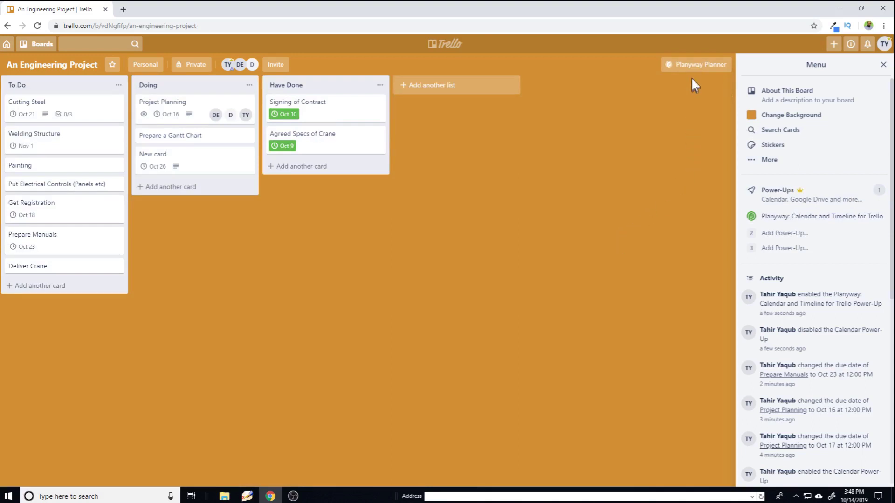
In the Planyway planner, extend Prepare Manuals to run 10/23–10/24
click(695, 69)
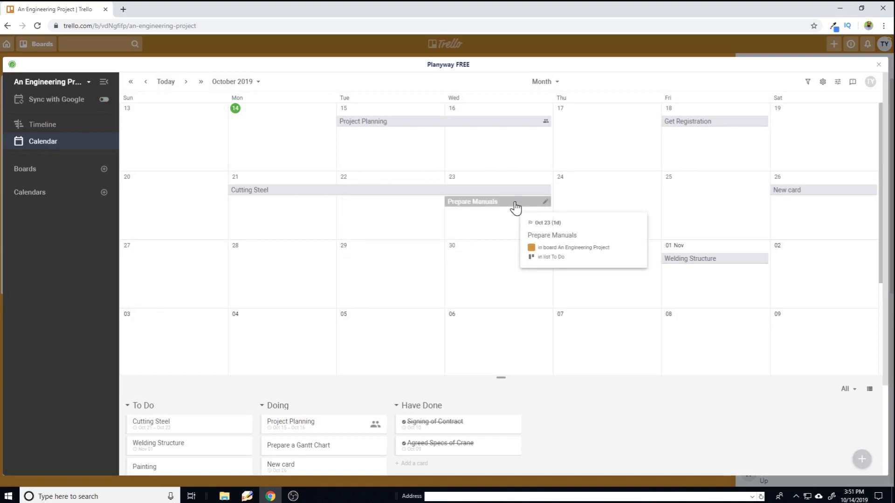
click(515, 205)
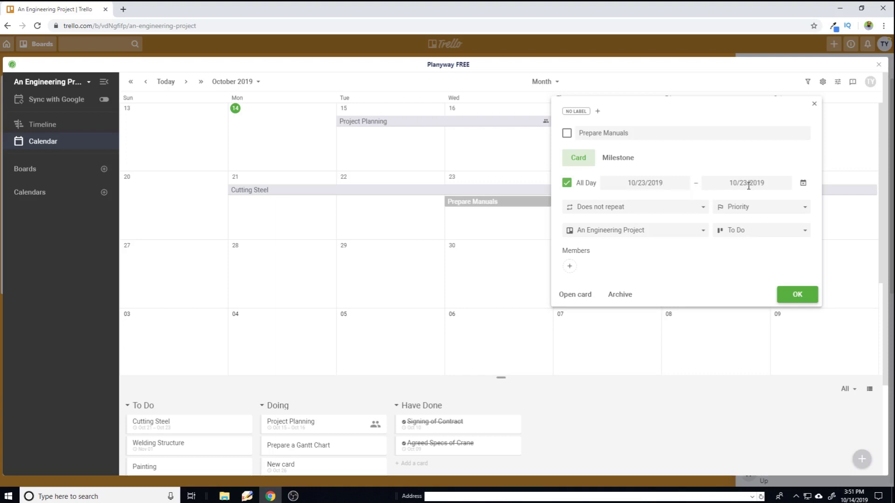
click(815, 103)
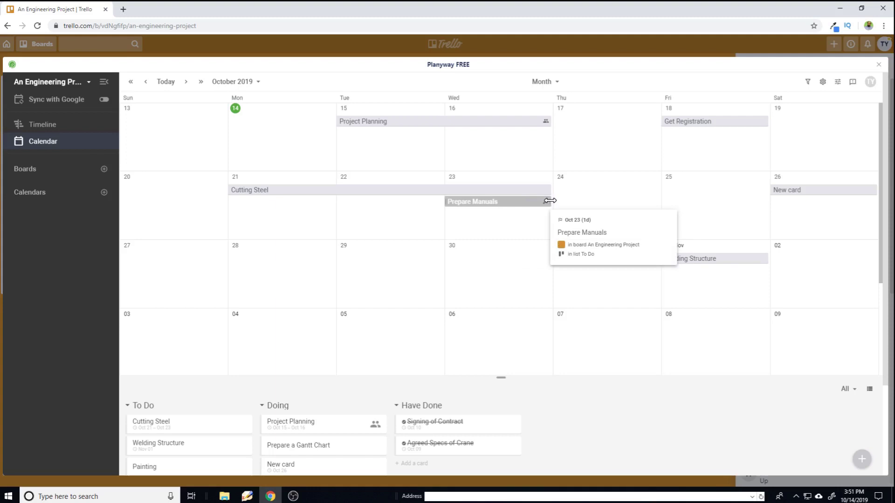
drag(550, 200, 658, 204)
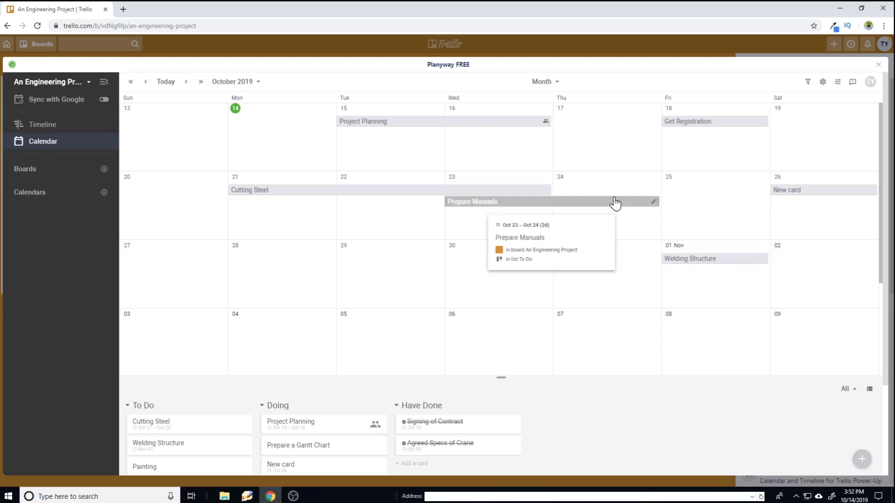
click(554, 205)
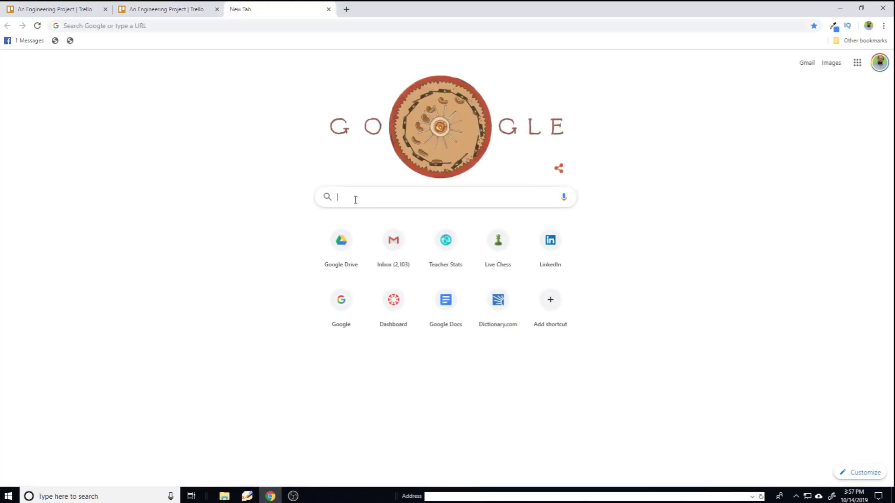
Search 'planyway ch' and add the Planyway extension to Chrome from the Web Store
text(planyw)
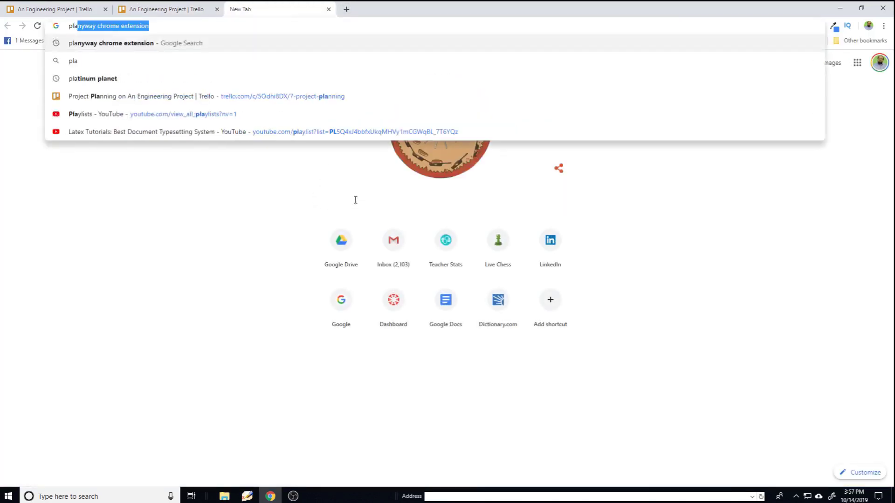
text(ay chr)
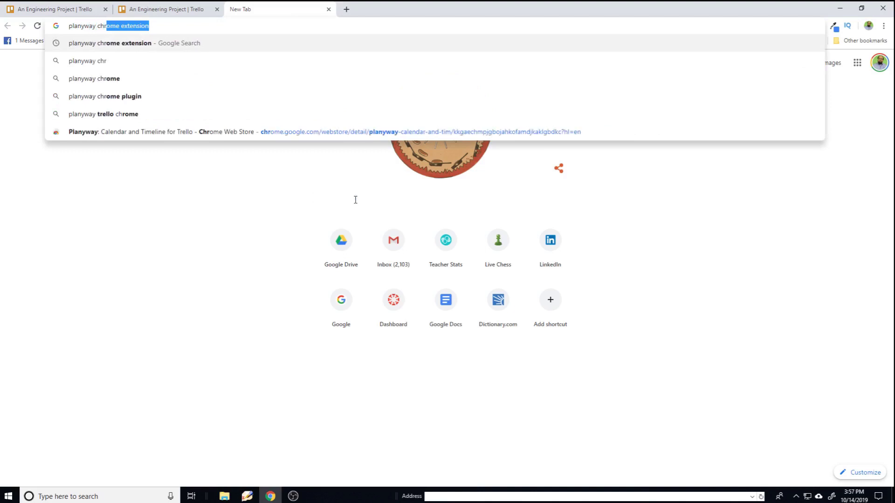
key(Return)
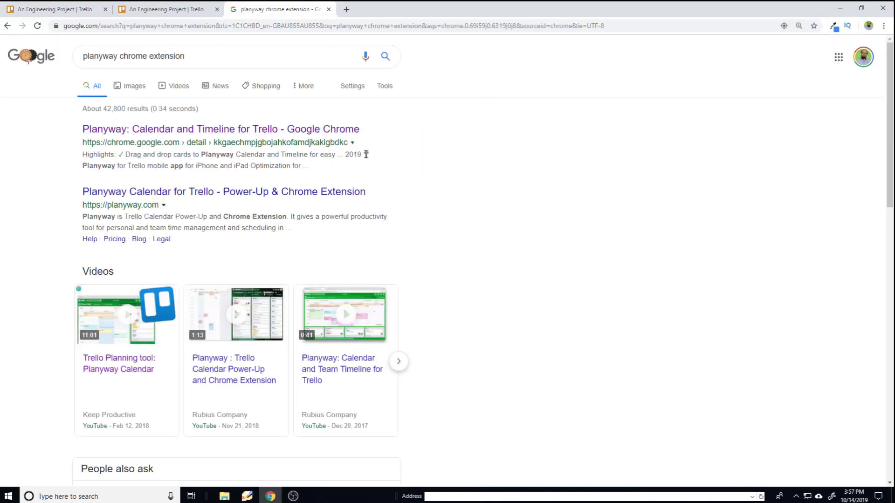
click(349, 132)
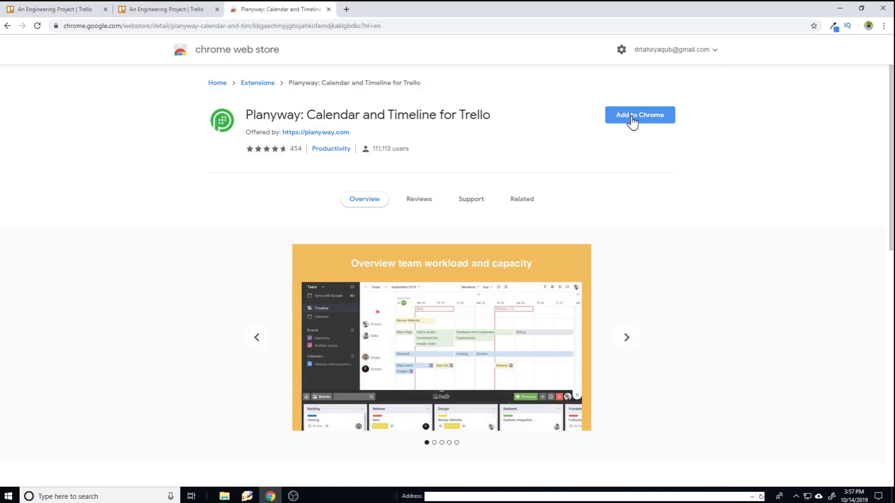
click(632, 122)
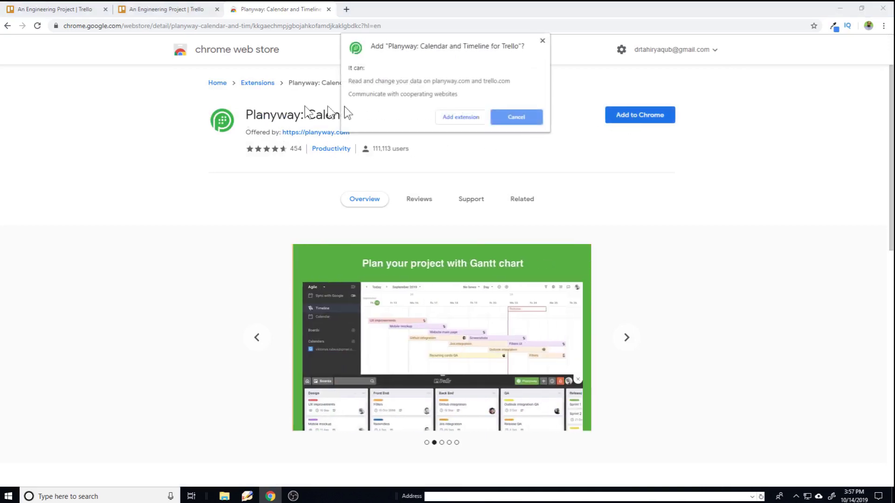
click(462, 118)
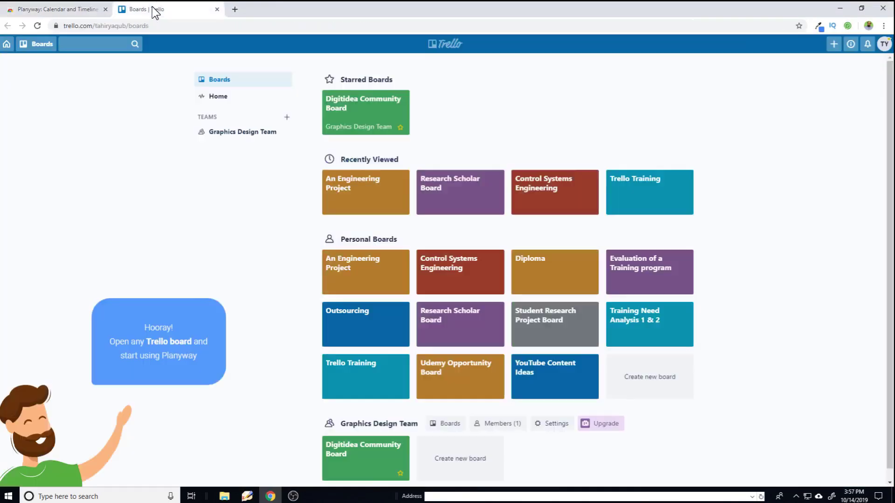
Open An Engineering Project, enable Planyway, and allow it access to the Trello account
click(364, 183)
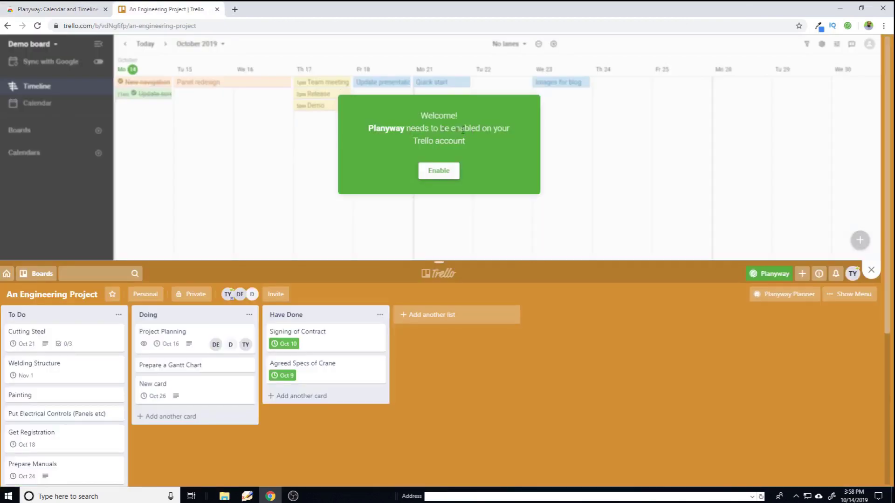
click(445, 172)
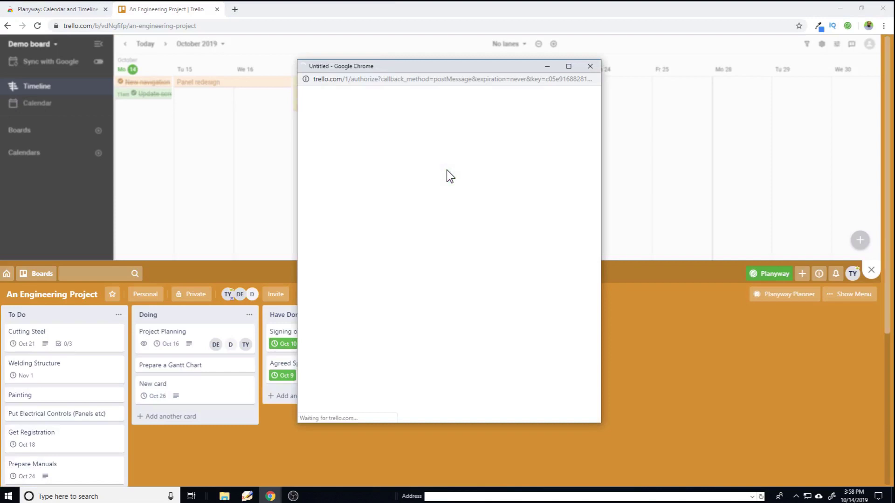
drag(594, 133, 595, 309)
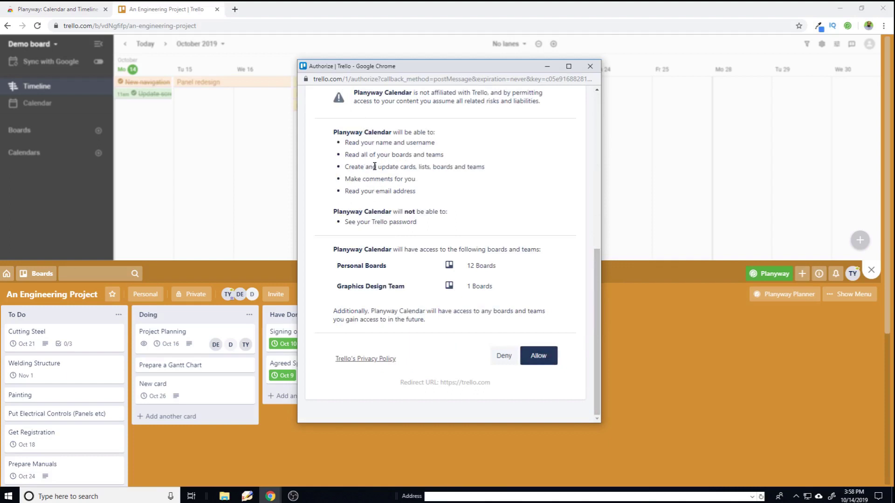
click(536, 357)
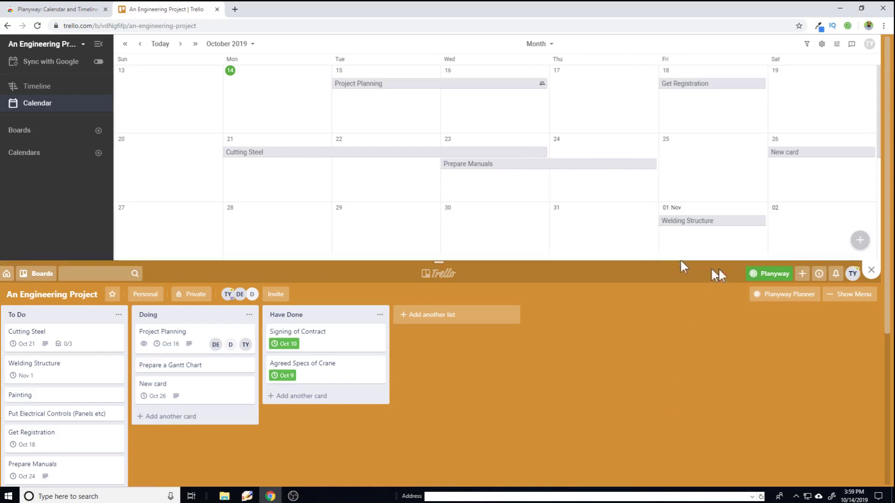
Hide and reshow the Planyway calendar panel, then show its member and label filters
click(774, 276)
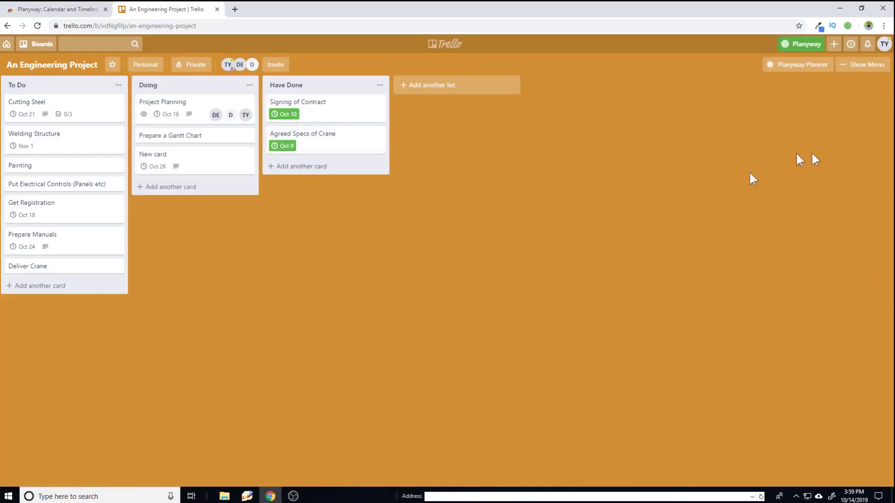
click(805, 45)
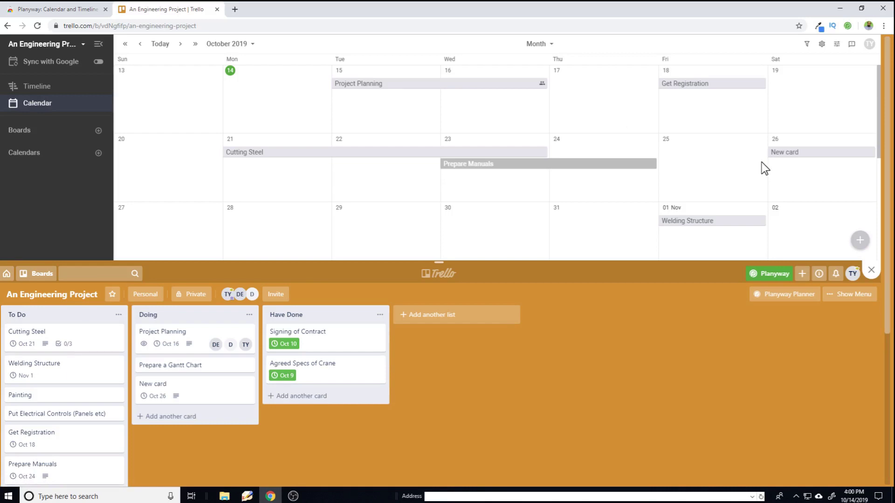
scroll(762, 162, down, 1)
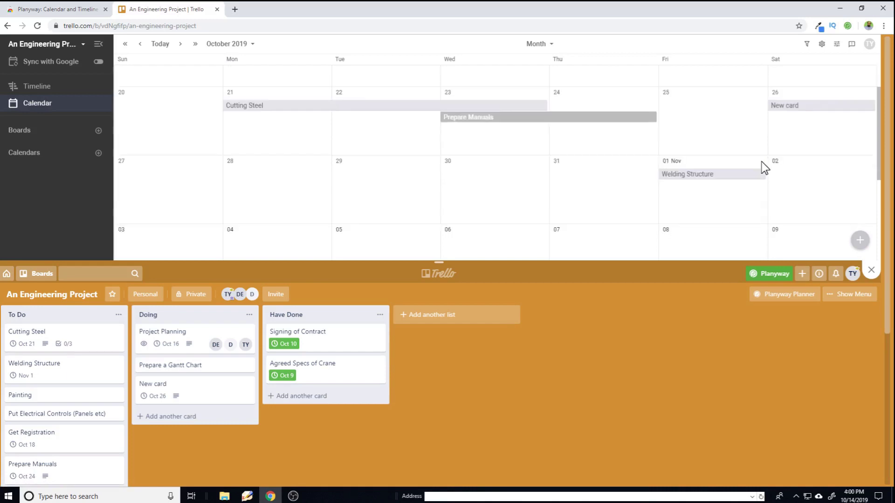
click(810, 46)
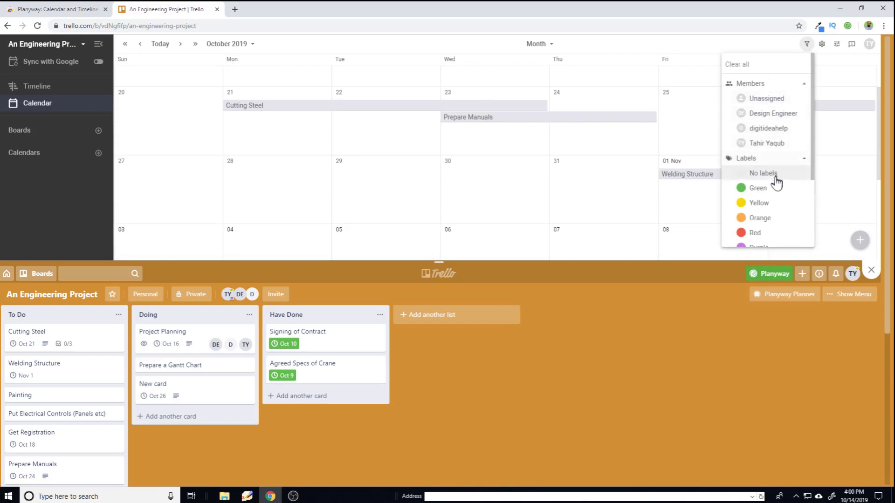
Try the Green label filter and adding the Evaluation of a Training program board, dismissing both PRO notices
click(756, 189)
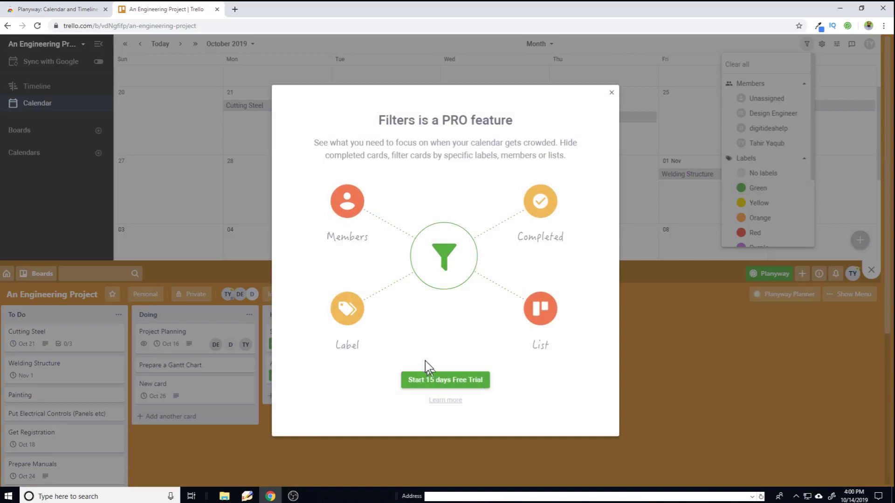
click(612, 93)
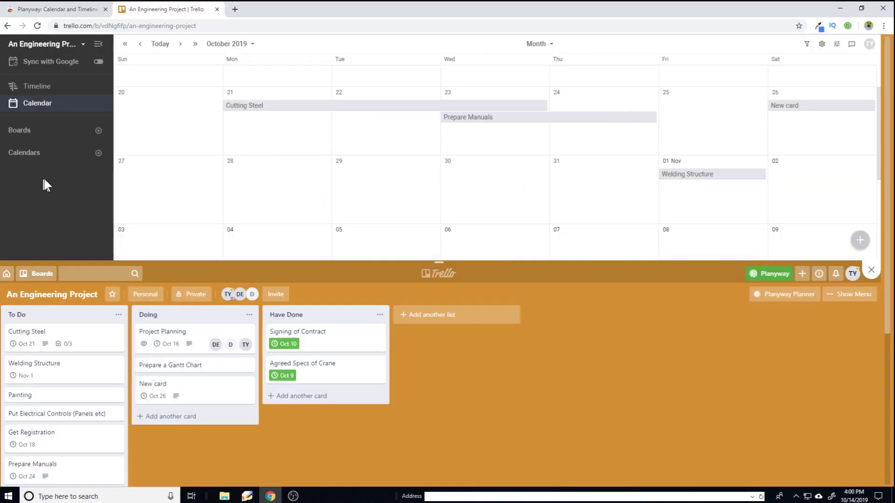
click(98, 132)
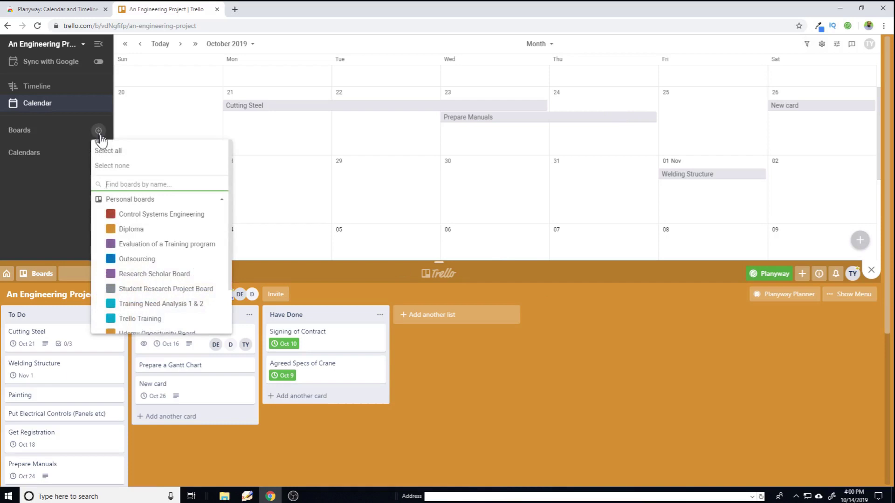
click(181, 246)
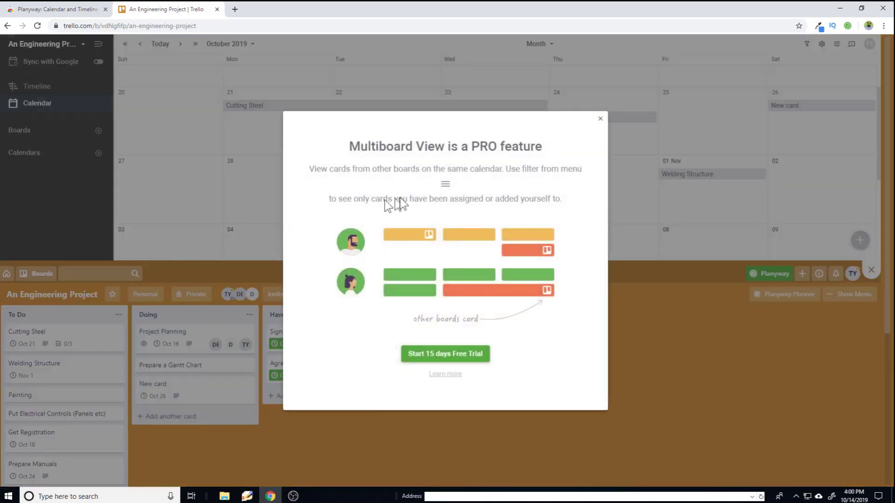
click(600, 119)
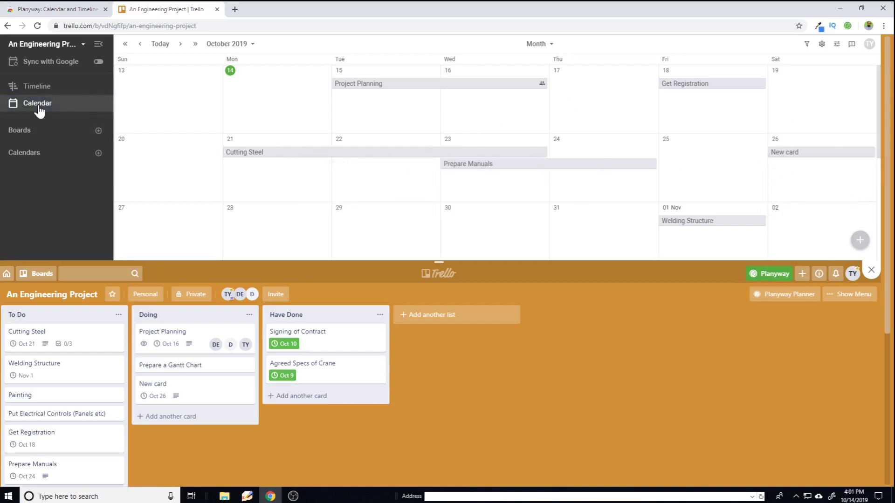
Show the Planyway timeline and preview the card bars' details
click(38, 92)
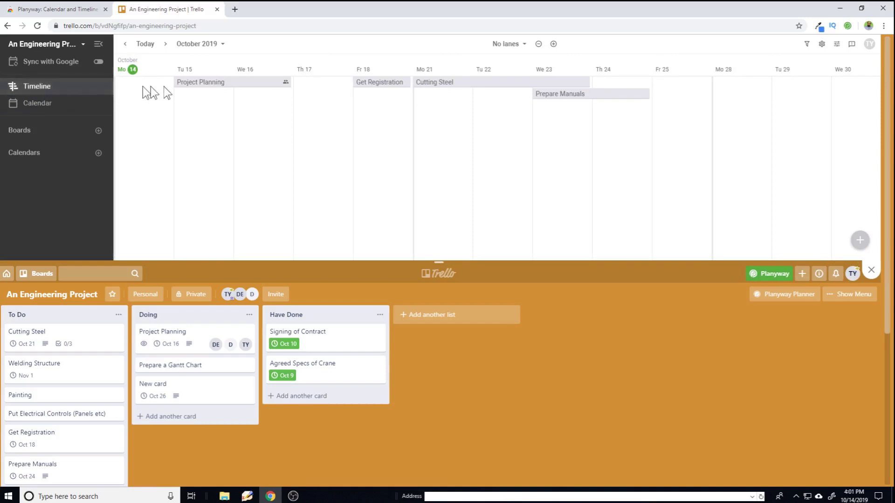
mouse_move(560, 102)
Set Planyway's Link Due Date setting to 'end date' and save the settings
click(823, 54)
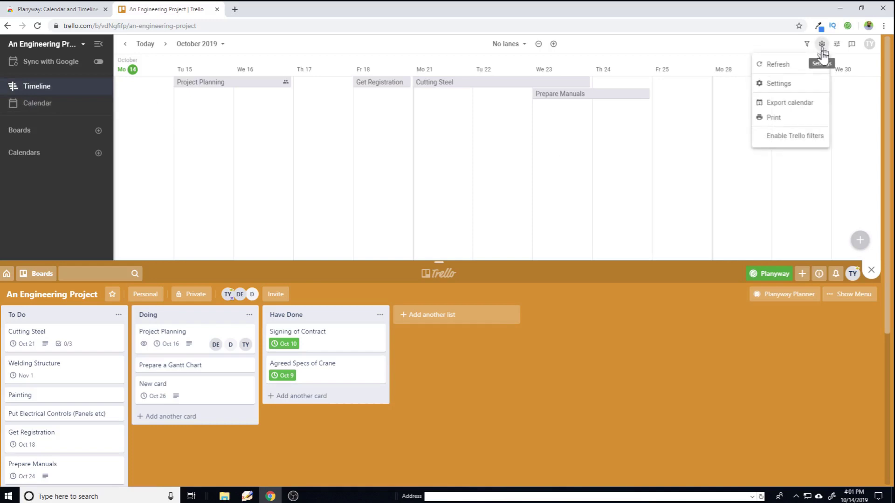
click(784, 84)
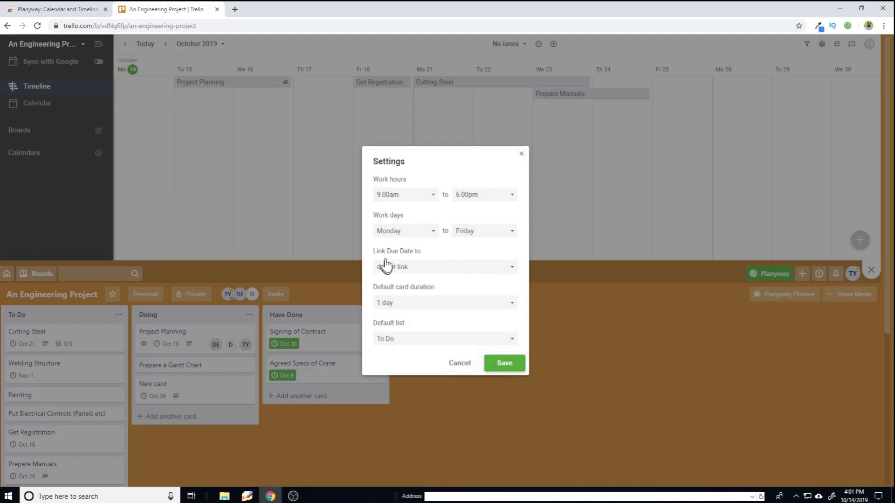
click(408, 271)
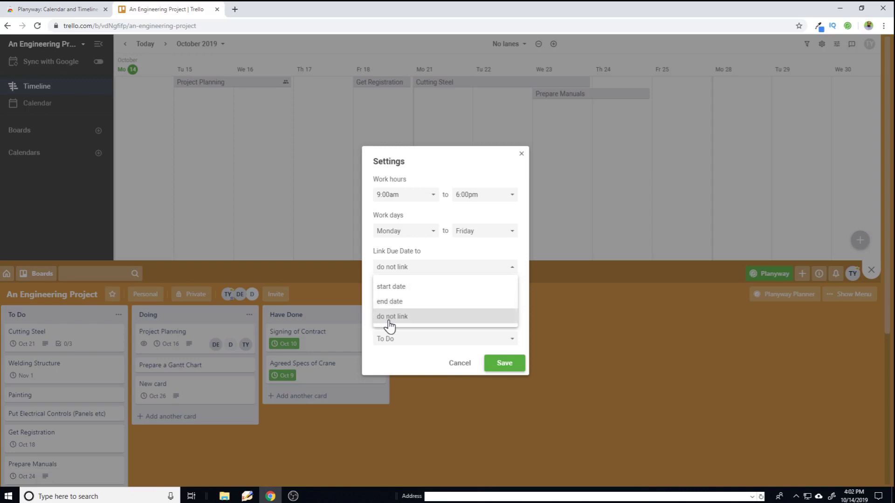
click(430, 273)
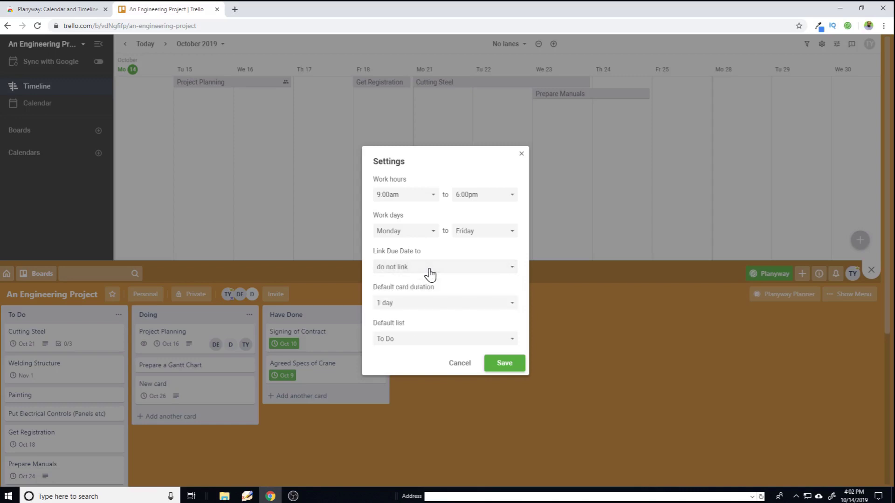
click(429, 275)
click(399, 304)
click(505, 363)
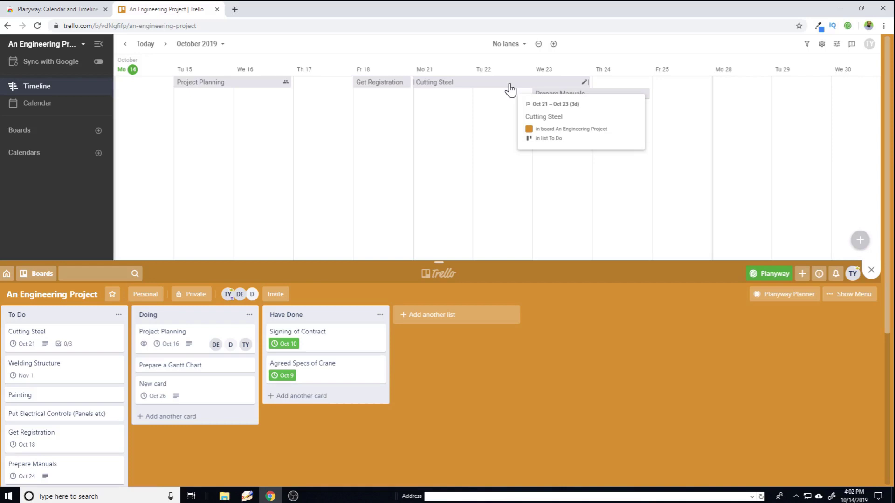
click(55, 66)
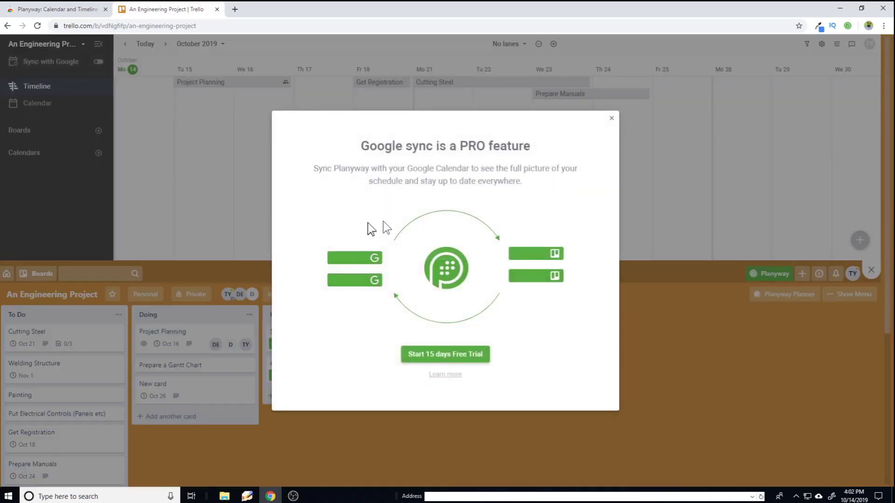
click(64, 70)
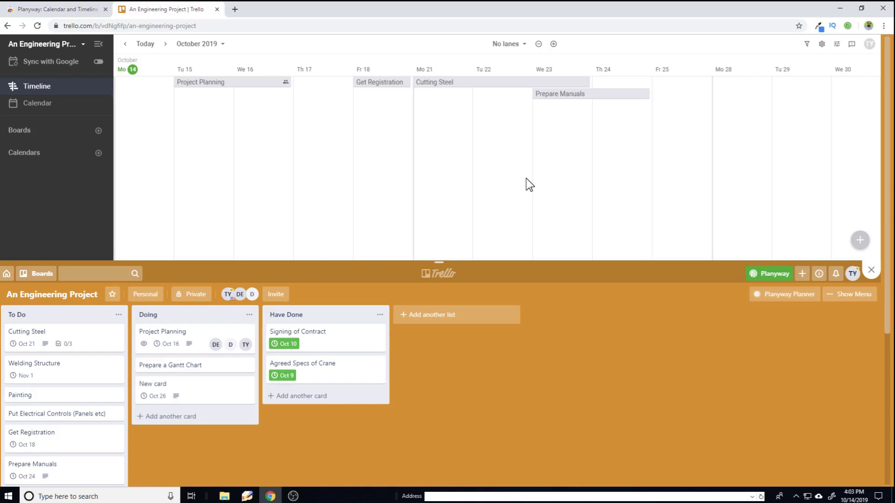
Switch Planyway to the Calendar view and preview the Day and 3-day spans
click(40, 105)
click(536, 44)
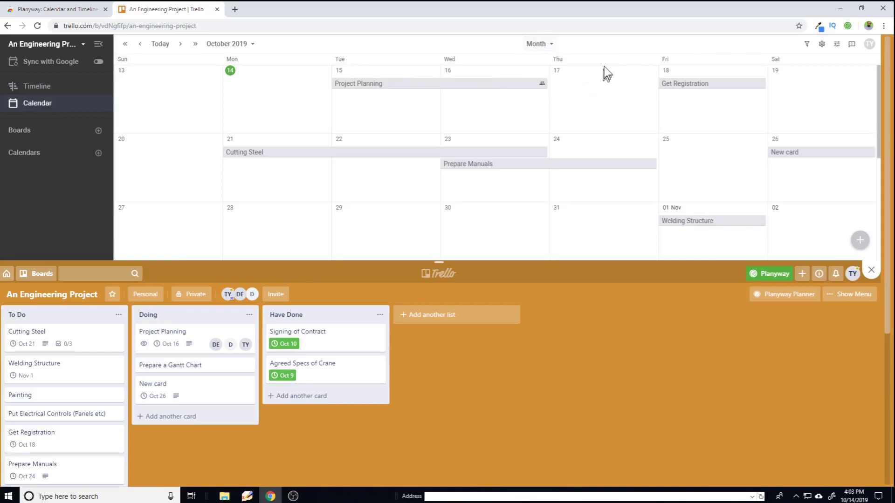
click(542, 47)
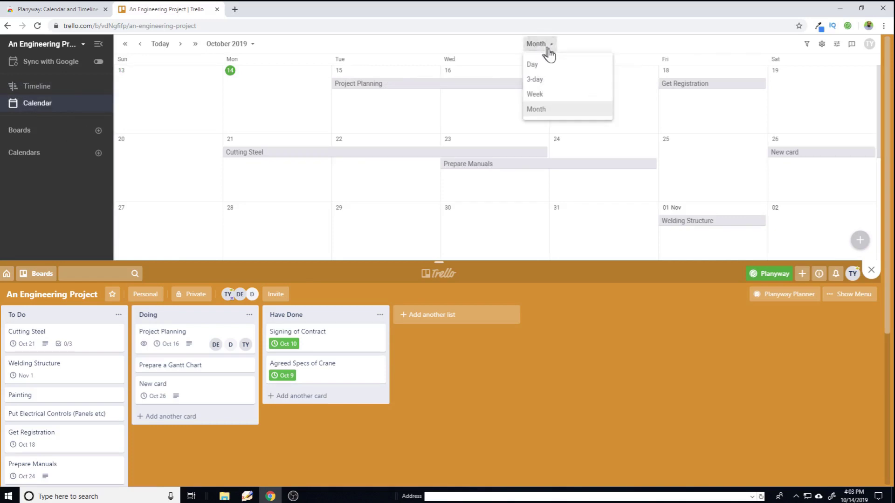
click(535, 67)
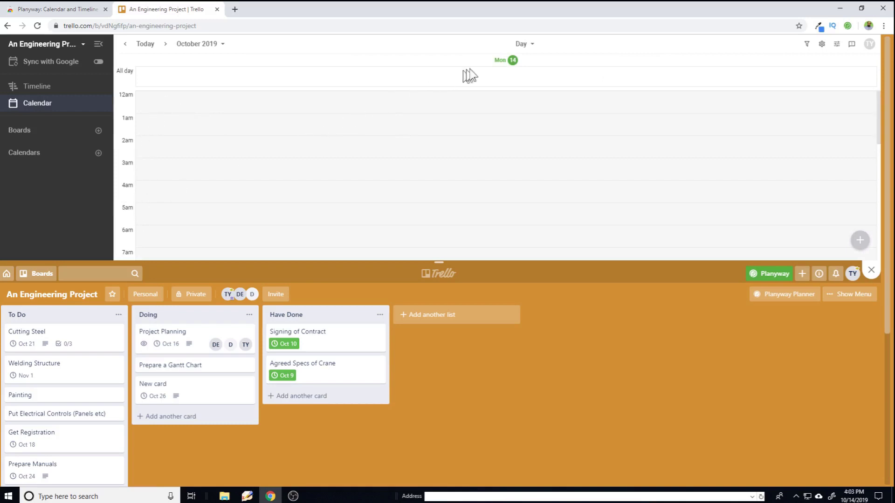
click(534, 47)
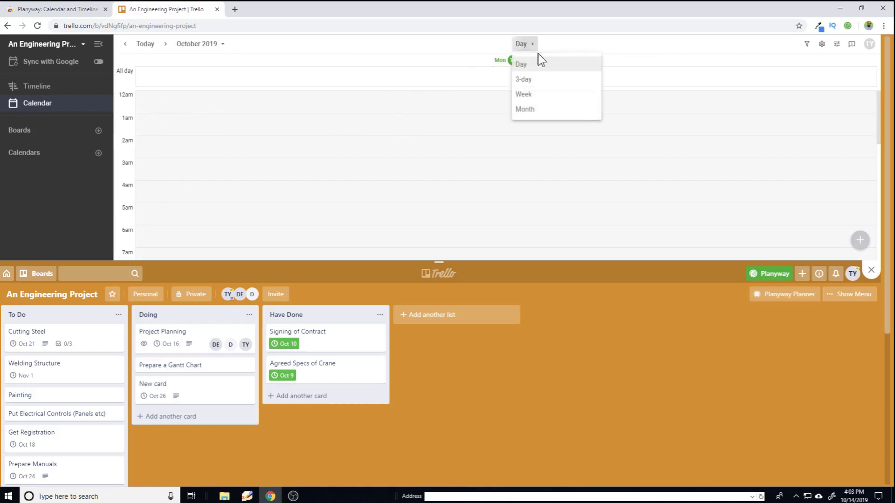
click(527, 81)
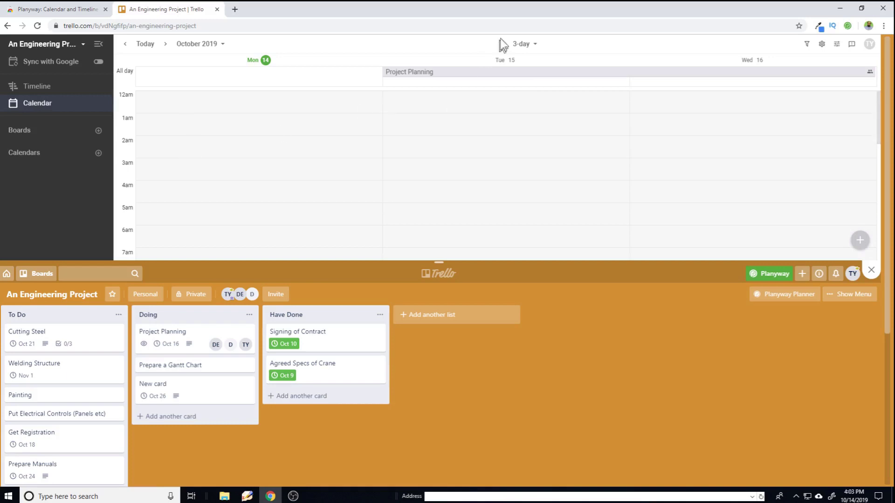
Preview the Week span, then settle on the Month calendar for October 2019
click(523, 45)
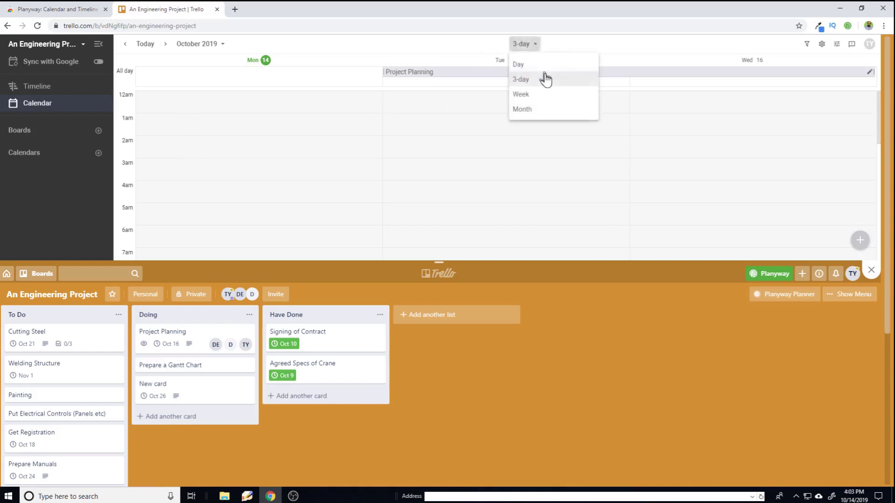
click(522, 95)
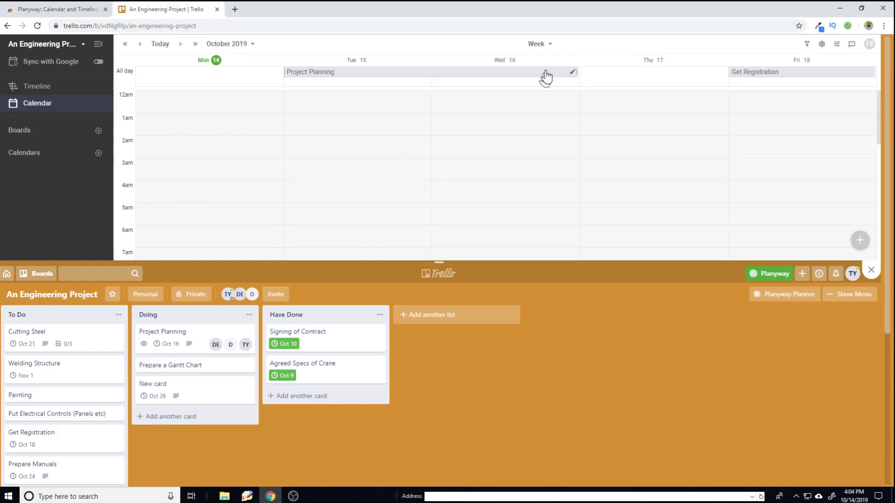
click(546, 45)
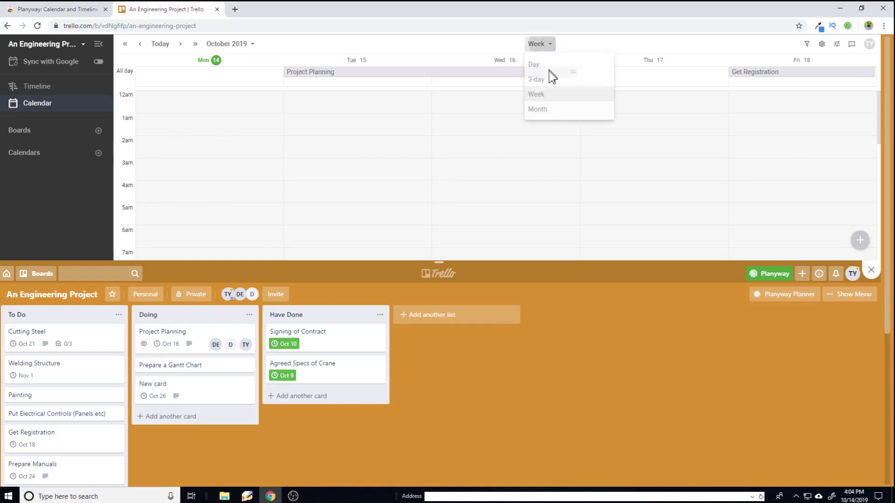
click(542, 110)
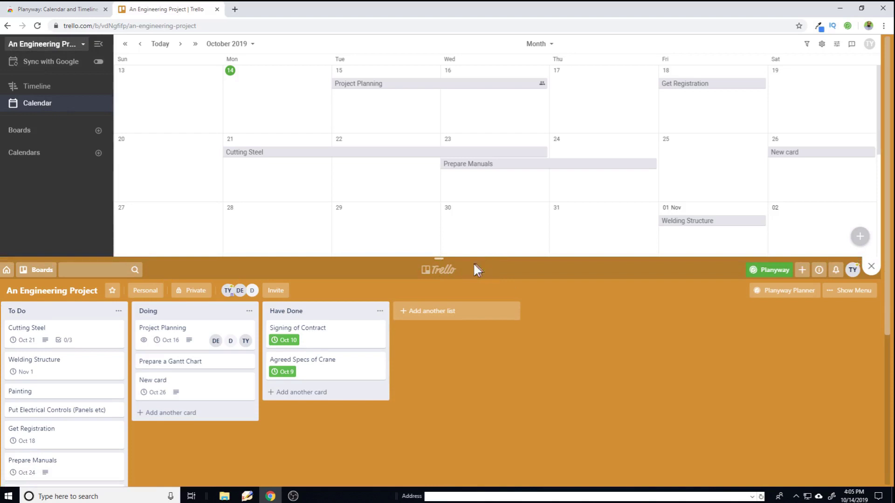
Drag the panel divider down so the month calendar shows more week rows
drag(438, 257, 444, 403)
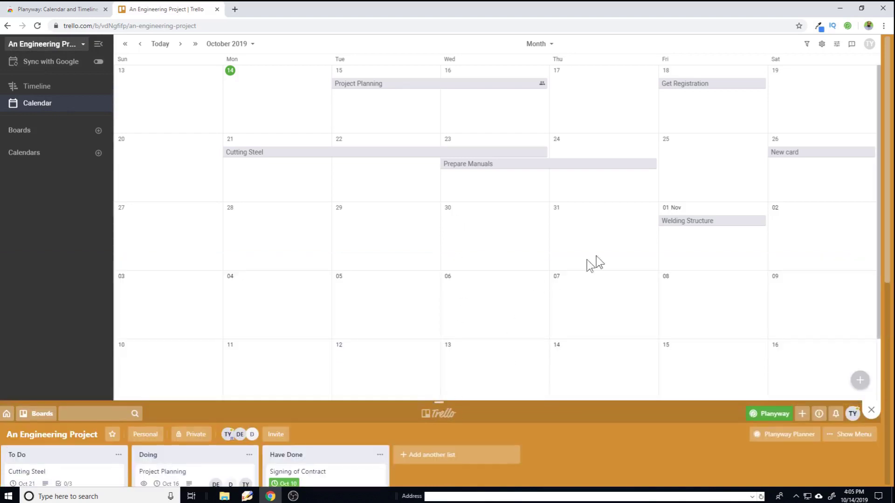
scroll(586, 260, down, 1)
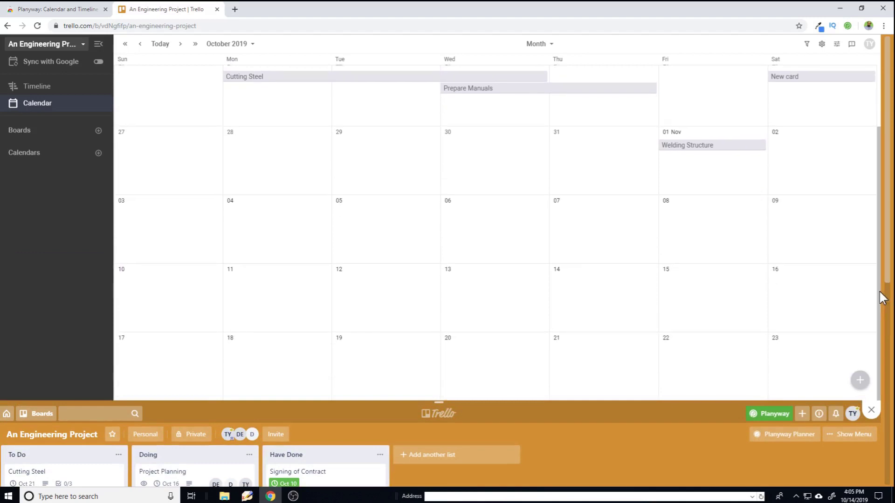
scroll(882, 296, up, 1)
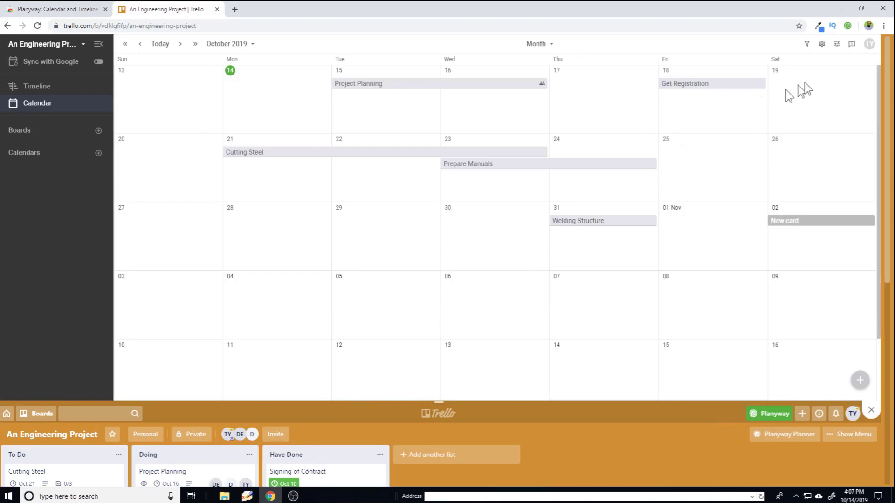
Try filtering the calendar's cards by a board list, which needs Planyway PRO
click(807, 44)
scroll(813, 89, down, 3)
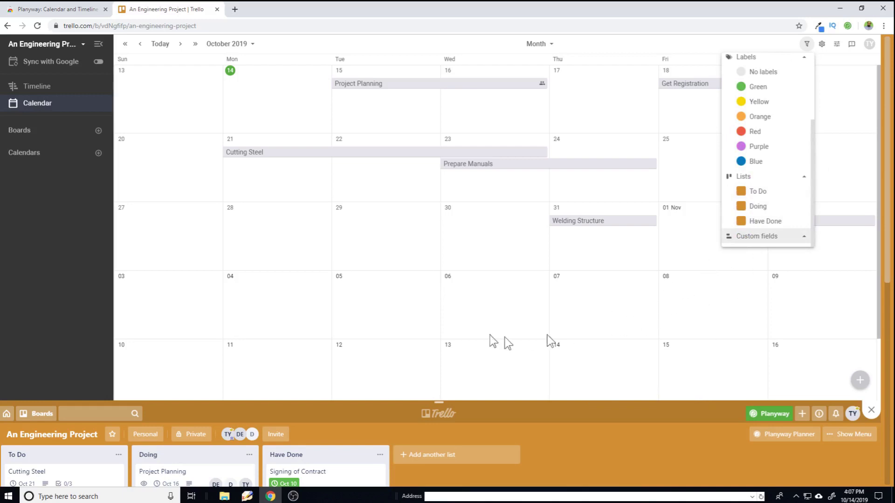
click(761, 193)
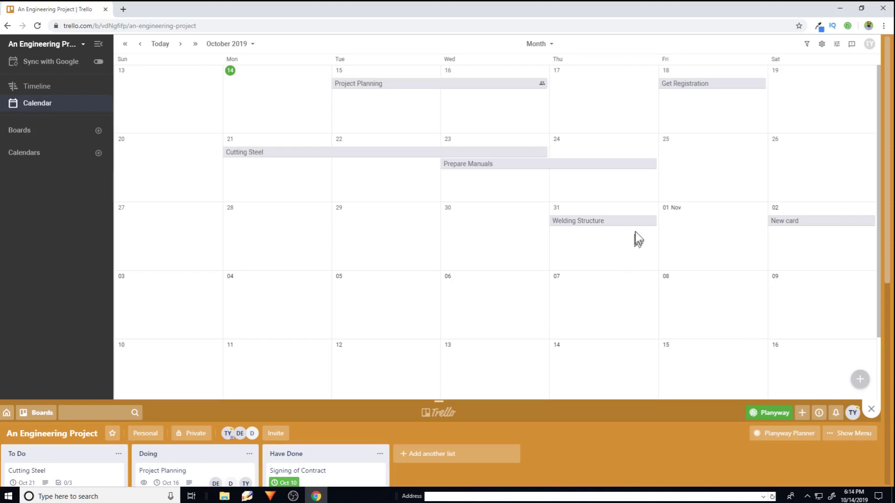
mouse_move(651, 224)
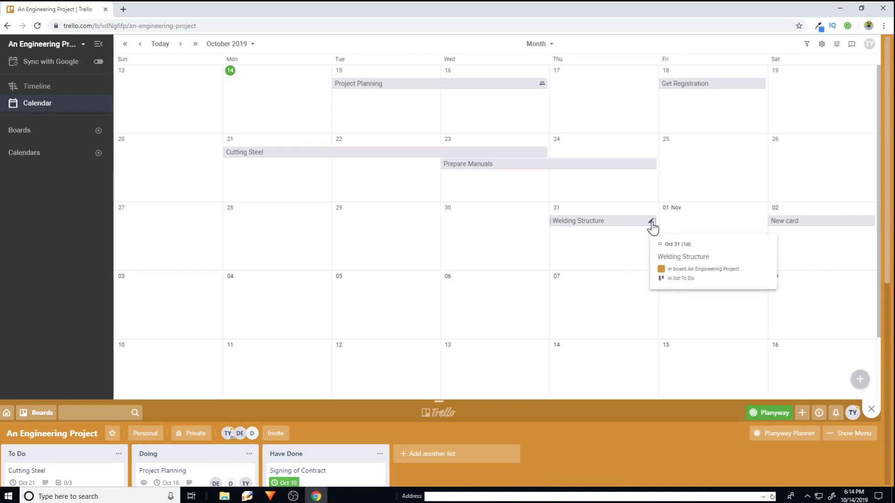
click(651, 223)
mouse_move(727, 235)
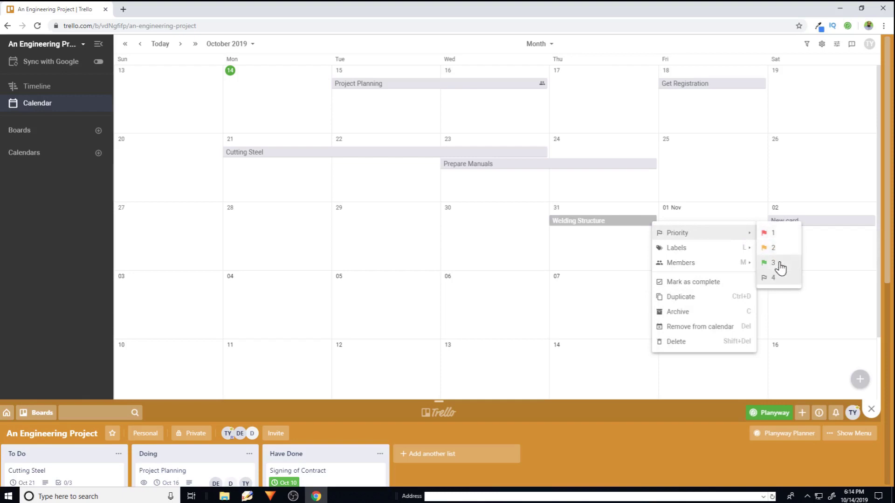
click(776, 234)
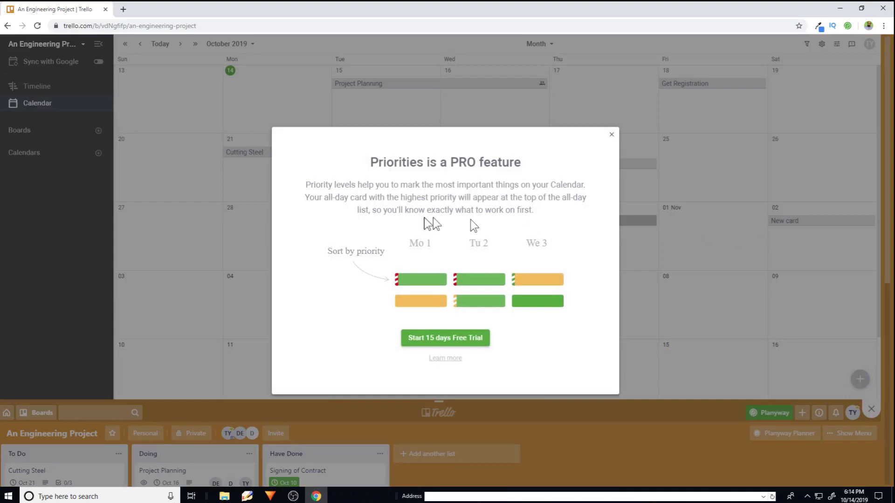
click(612, 135)
right_click(652, 220)
mouse_move(714, 250)
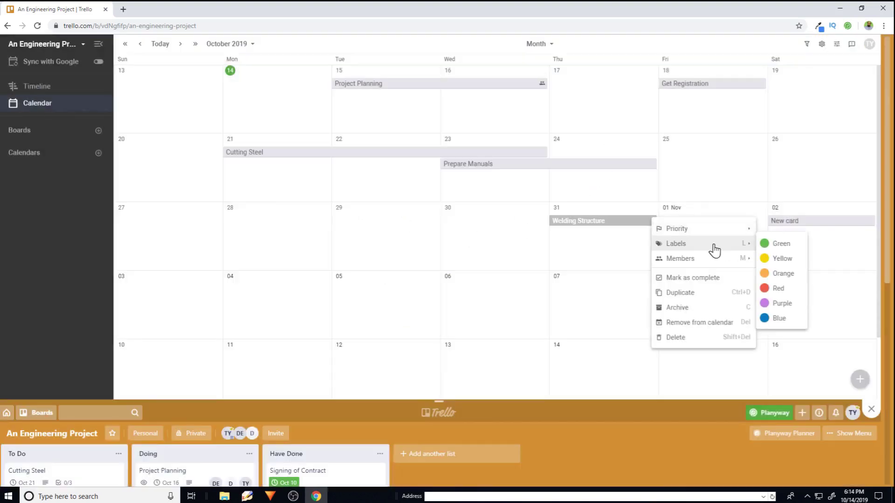
click(781, 244)
mouse_move(725, 270)
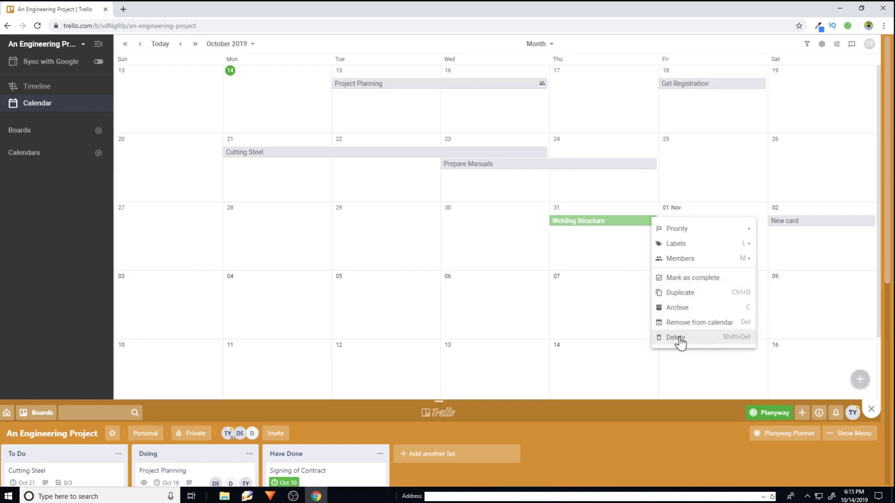
mouse_move(678, 250)
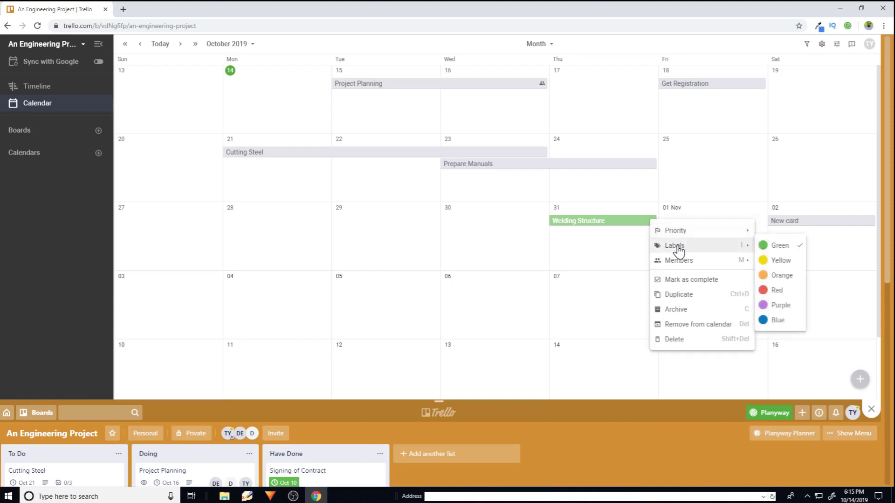
click(802, 254)
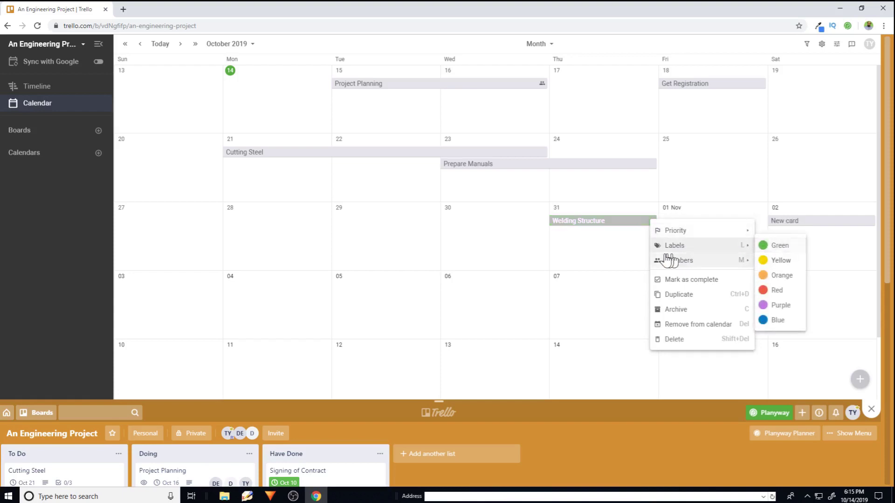
click(623, 258)
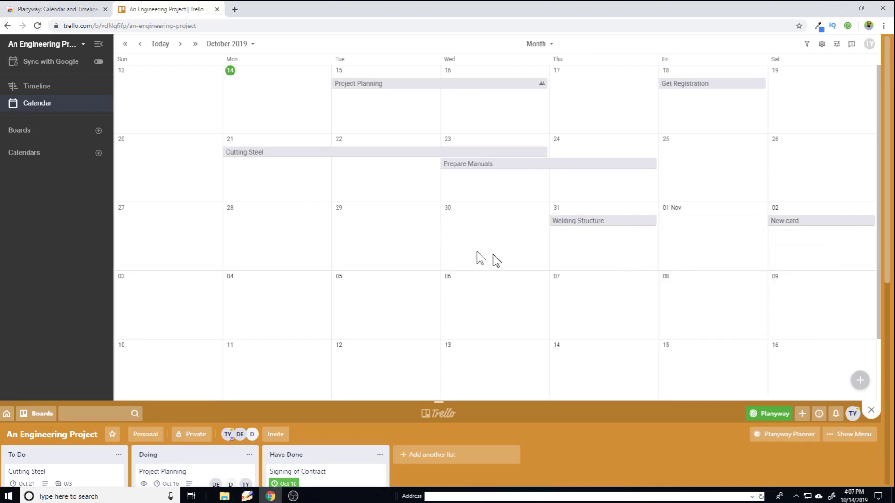